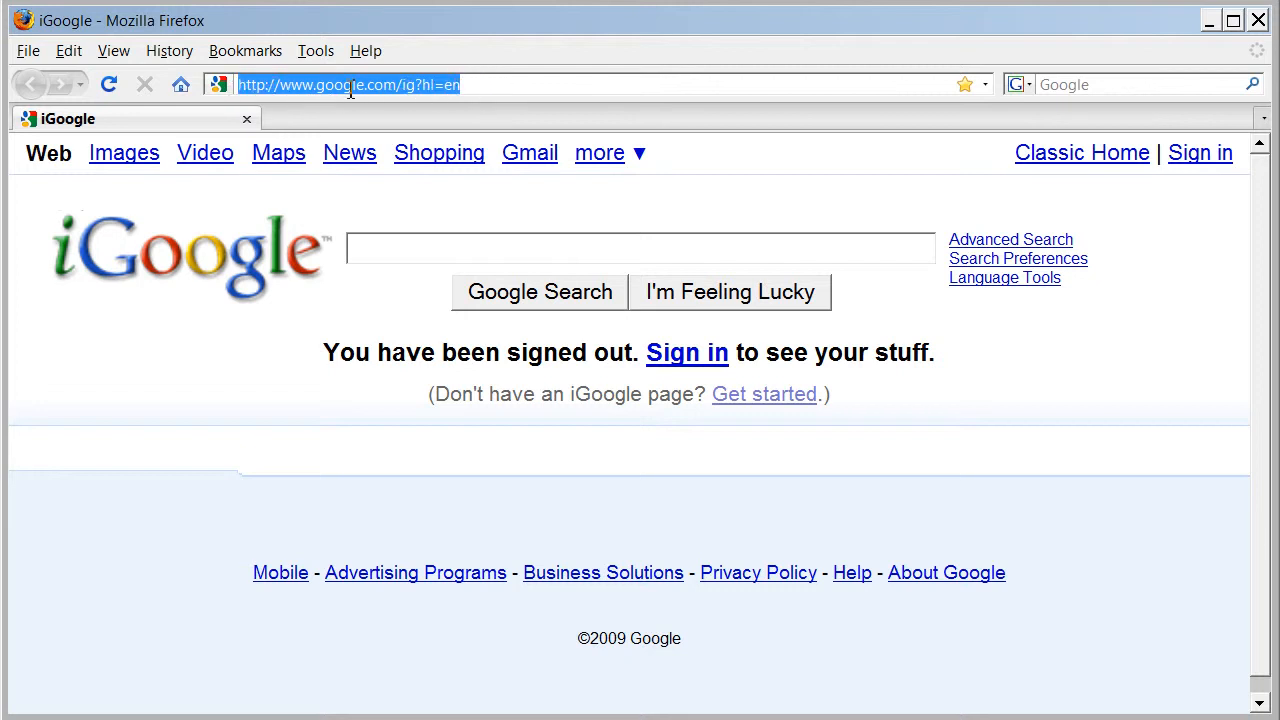
pyautogui.write('https://email.secureserver.net/login.php?prog_id=GoDaddy')
pyautogui.click(647, 84)
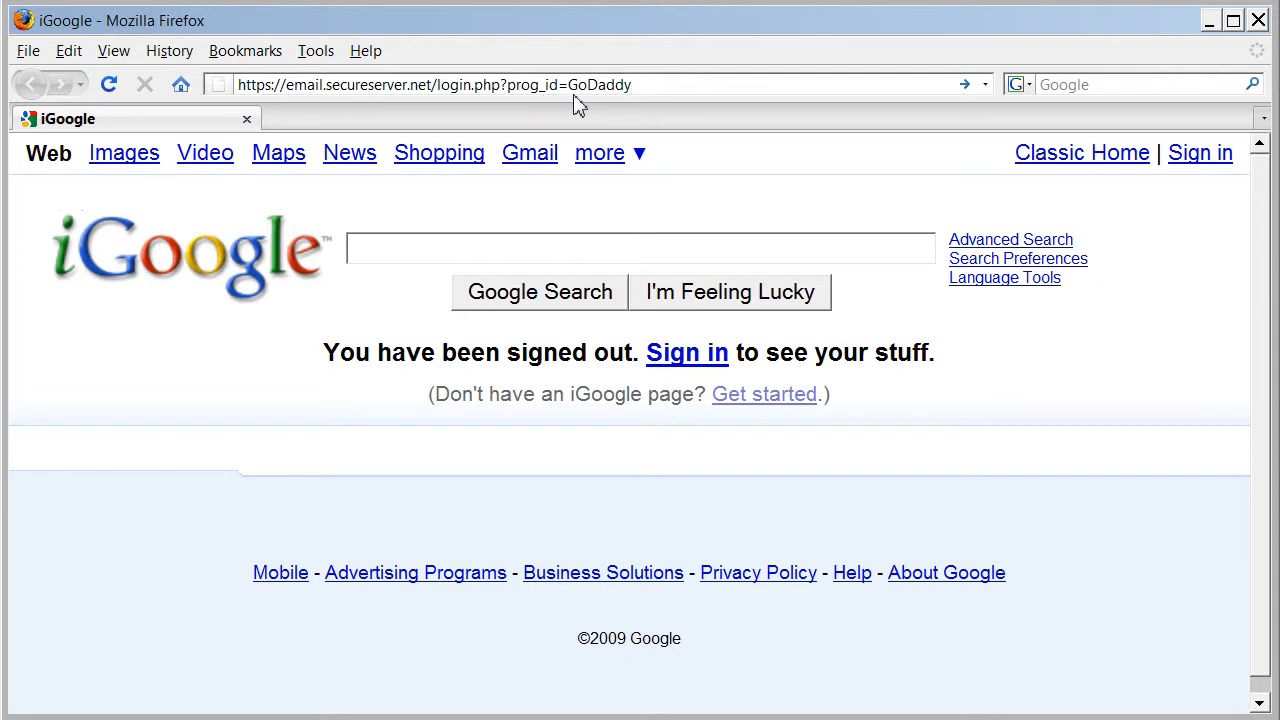
pyautogui.moveTo(678, 91); pyautogui.dragTo(246, 91)
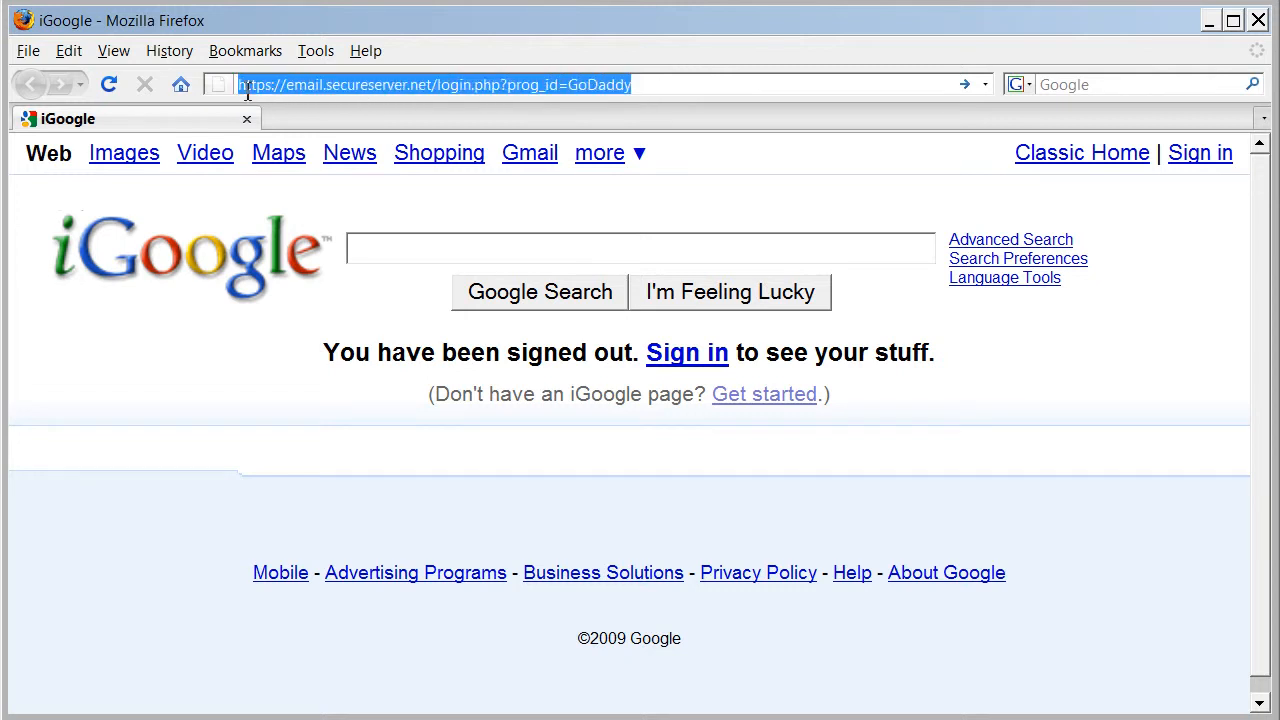
pyautogui.click(966, 88)
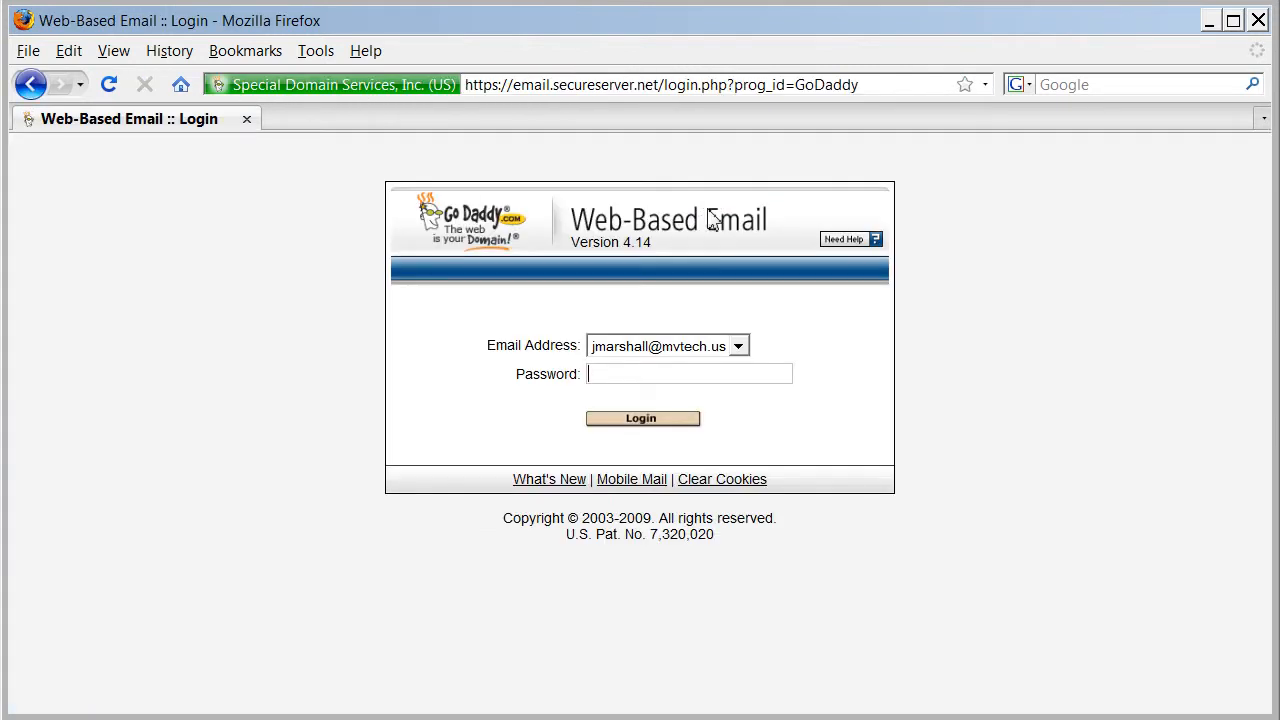
# Step: Enter the account password for the preselected email address and log in to the mailbox
pyautogui.hotkey('ctrl', '+')
pyautogui.hotkey('ctrl', '+')
pyautogui.hotkey('ctrl', '+')
pyautogui.hotkey('ctrl', '+')
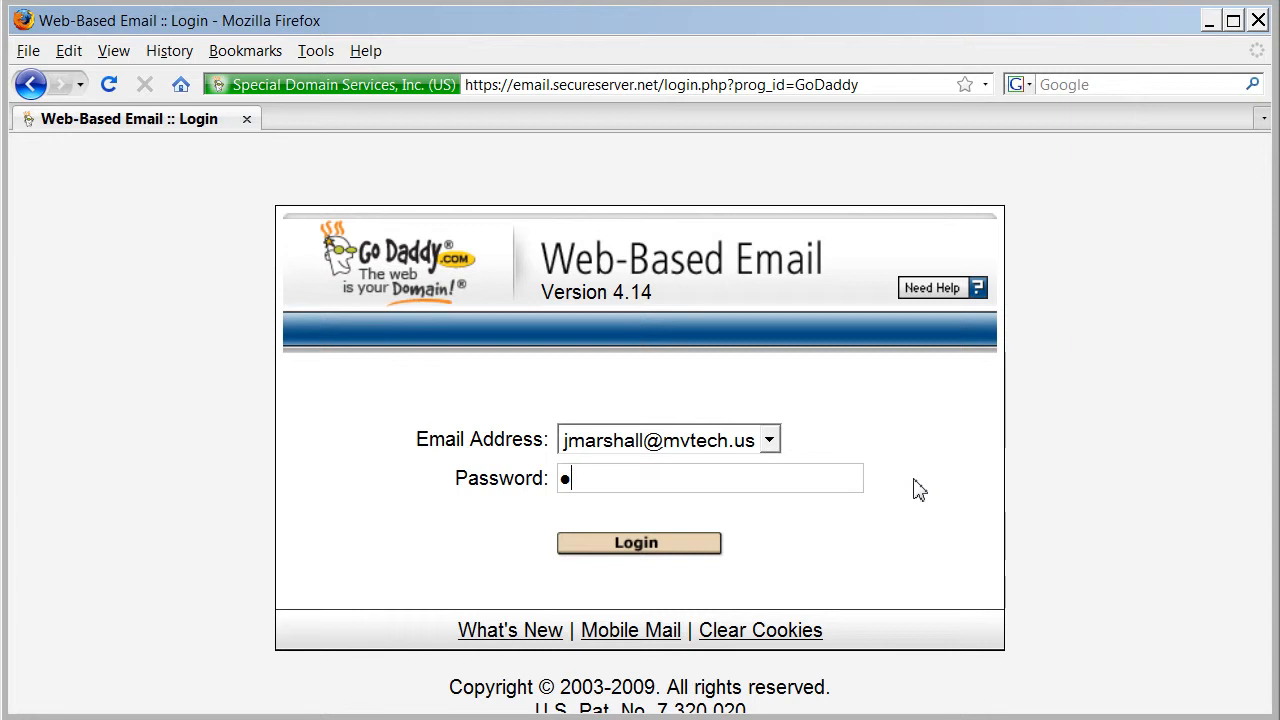
pyautogui.write('********')
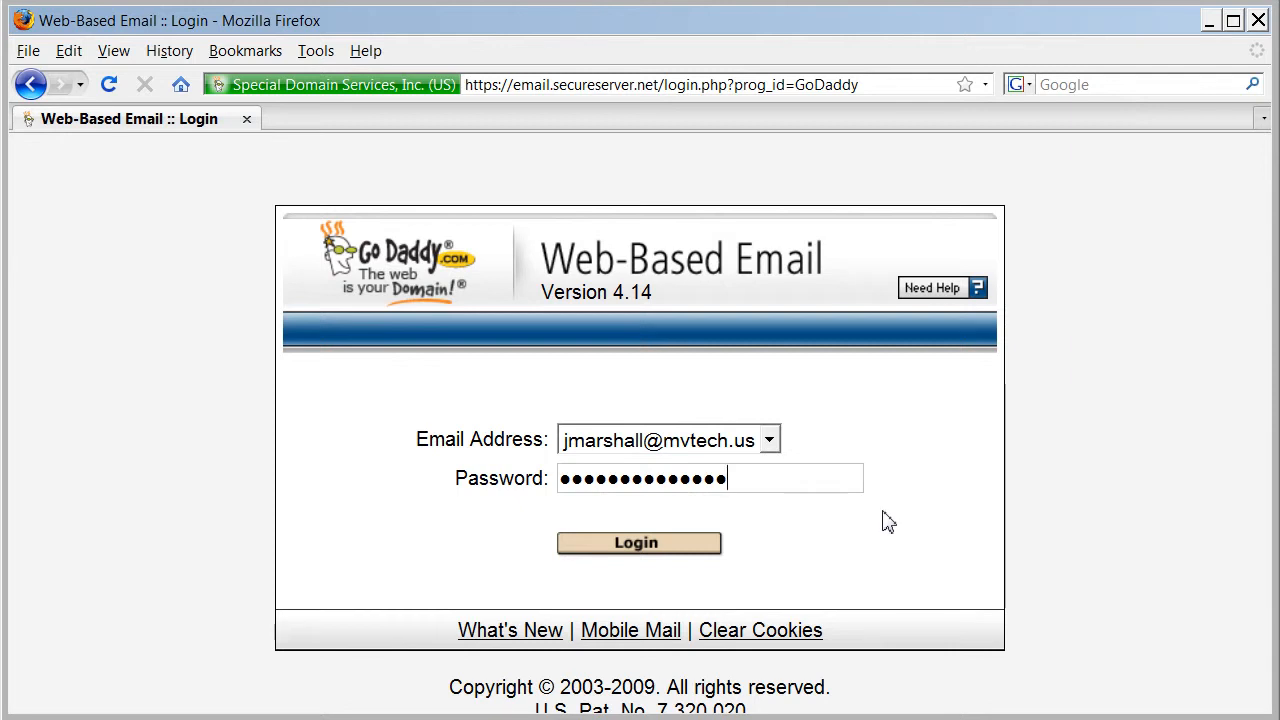
pyautogui.click(679, 555)
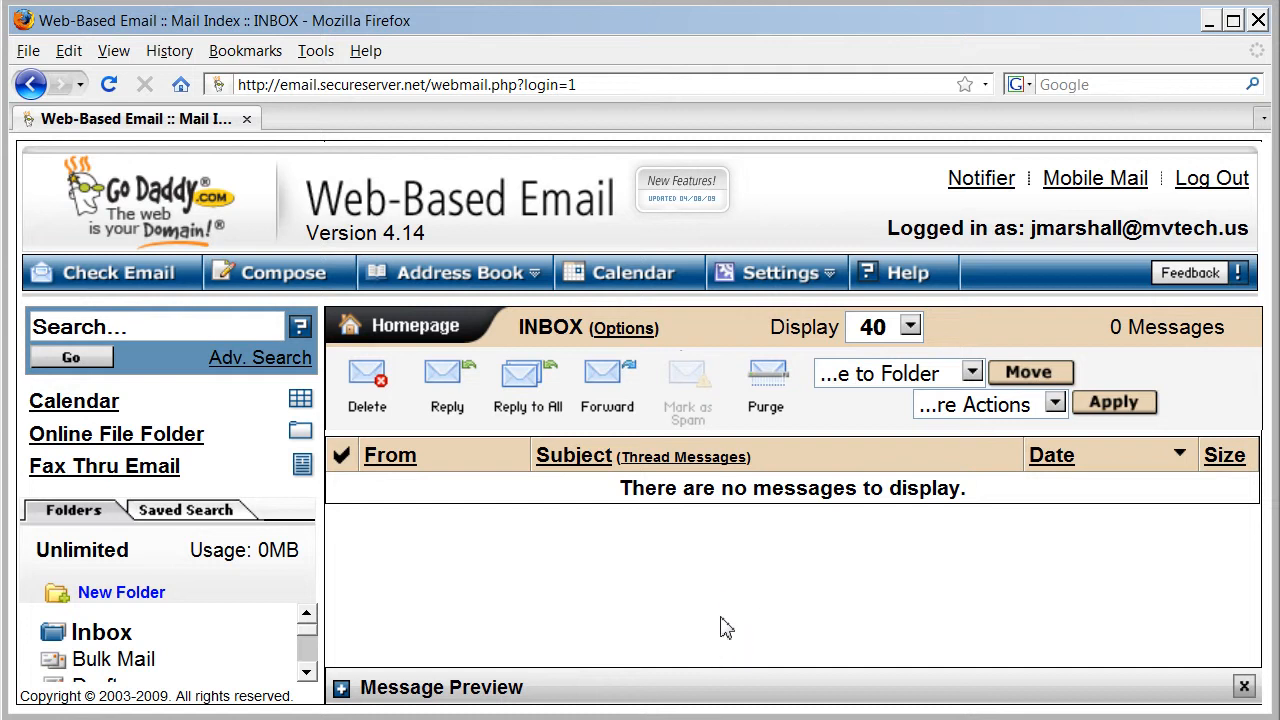
# Step: Open the Inbox folder and examine the folder list, message list and available message actions
pyautogui.hotkey('ctrl', '-')
pyautogui.hotkey('ctrl', '-')
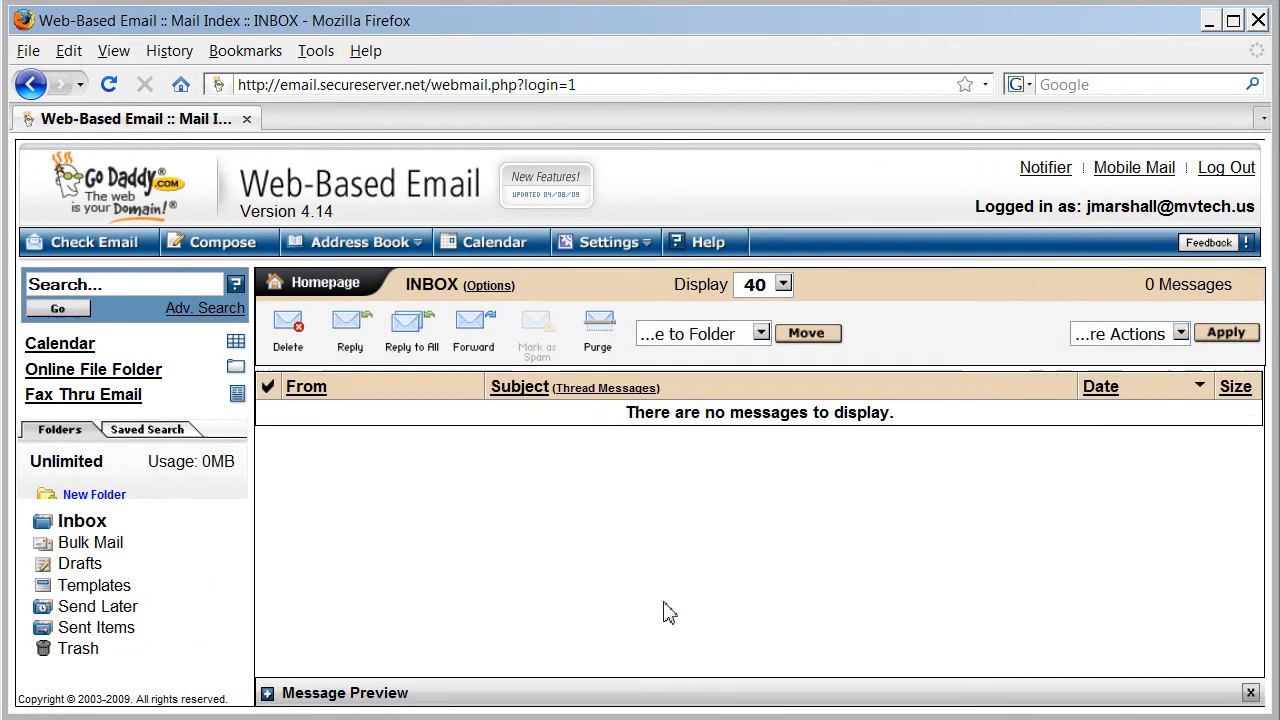
pyautogui.click(82, 524)
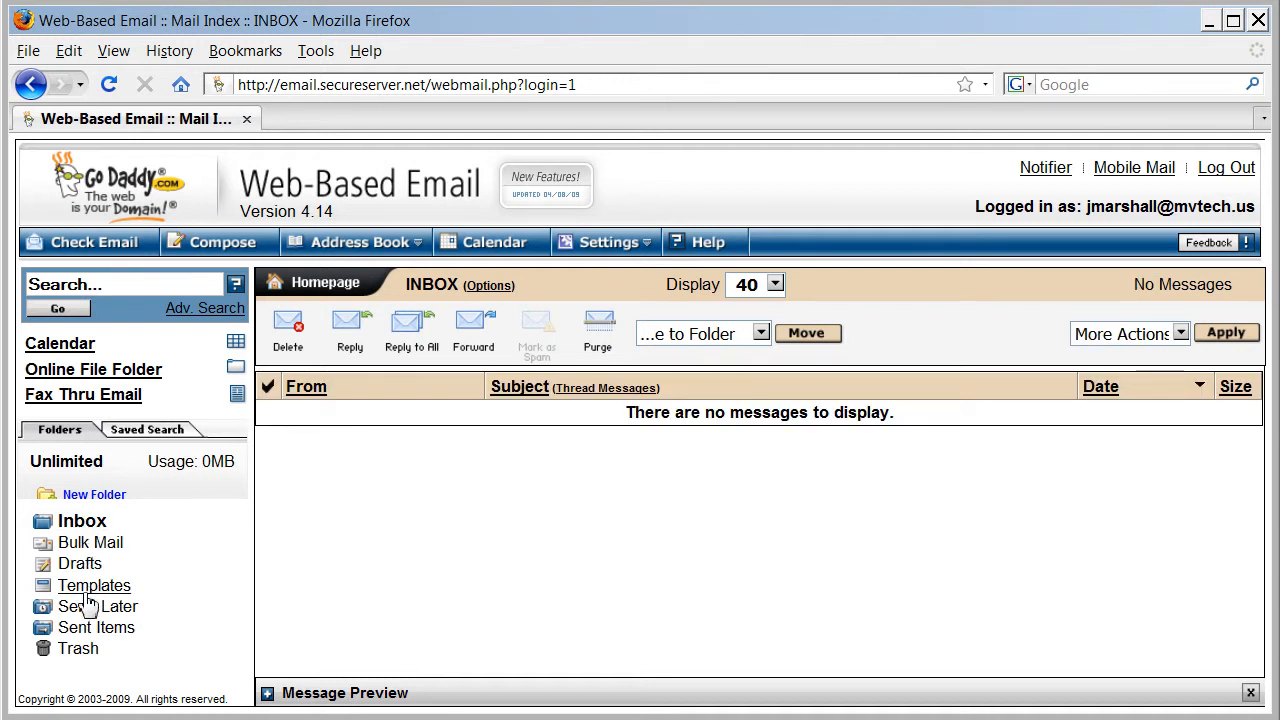
pyautogui.click(82, 526)
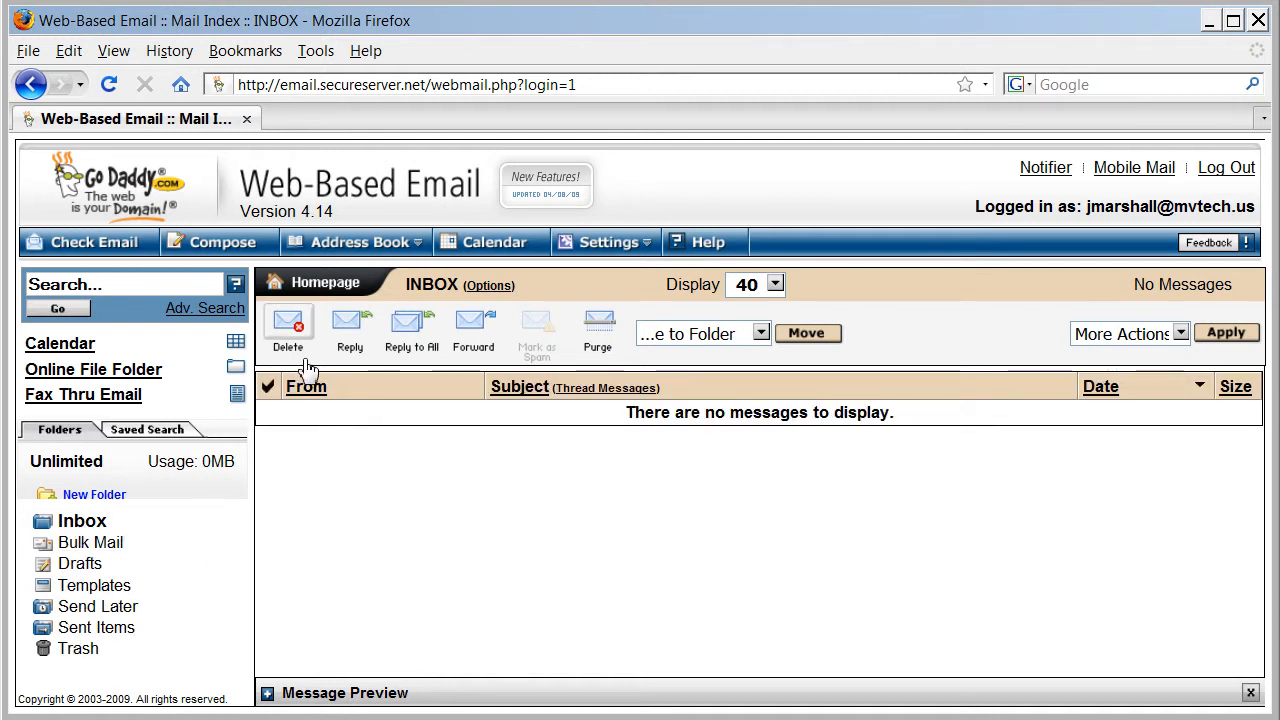
pyautogui.hotkey('ctrl', '+')
pyautogui.hotkey('ctrl', '+')
pyautogui.hotkey('ctrl', '+')
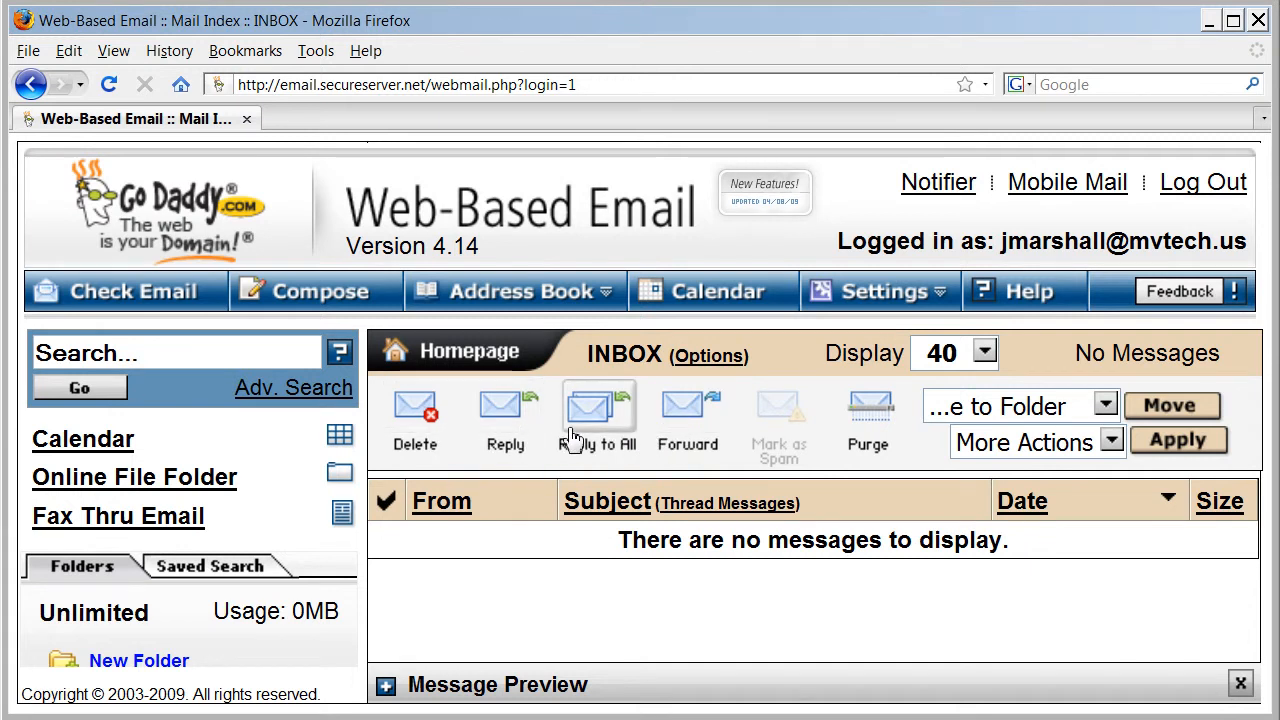
pyautogui.hotkey('ctrl', '-')
pyautogui.hotkey('ctrl', '-')
pyautogui.hotkey('ctrl', '-')
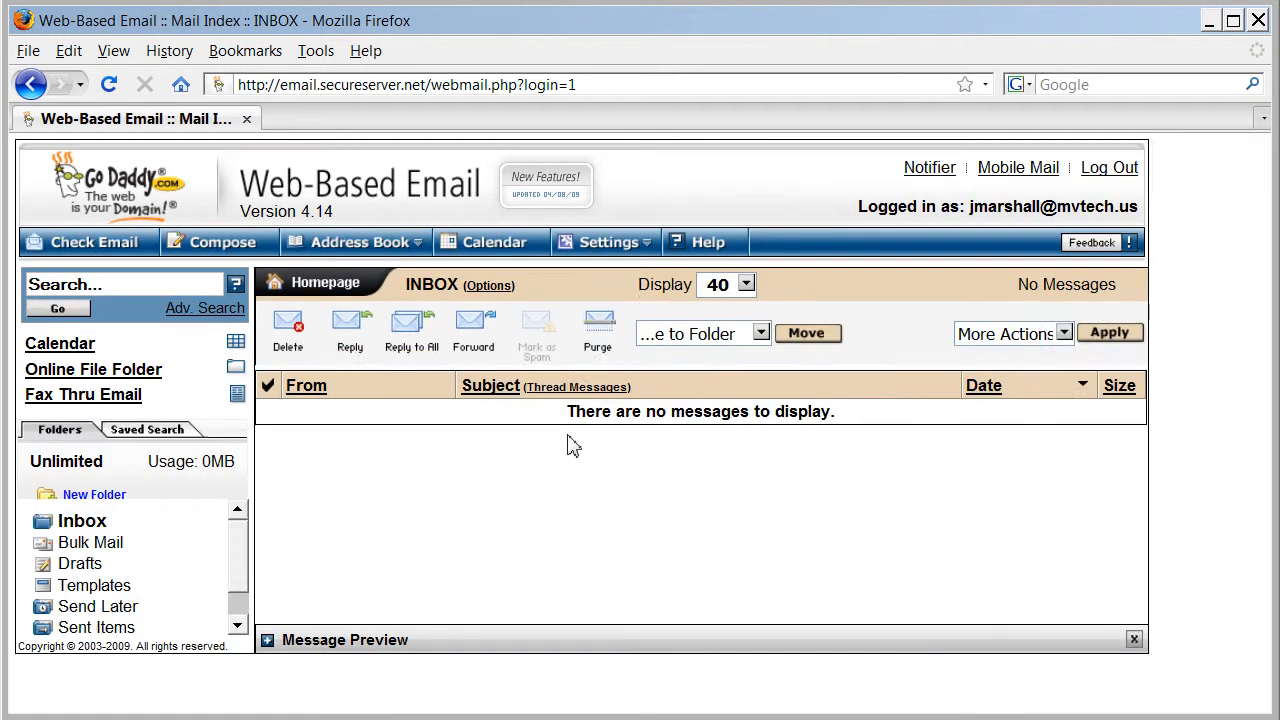
pyautogui.hotkey('ctrl', '+')
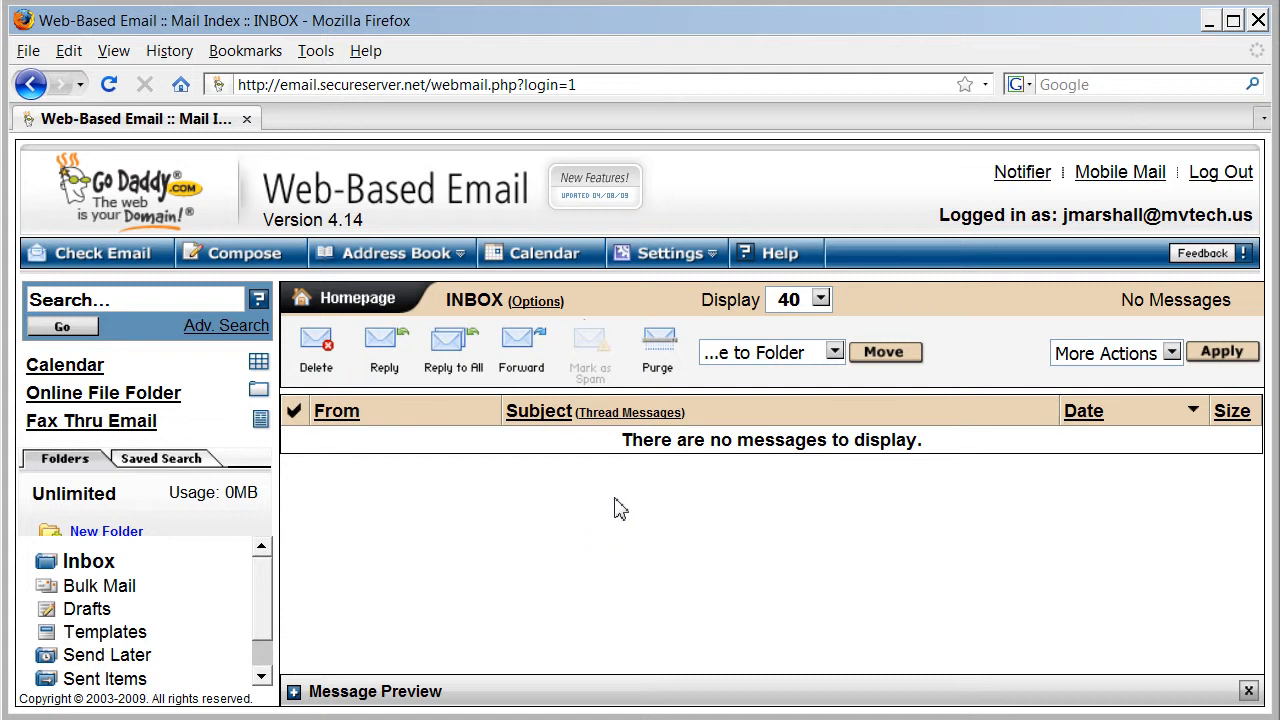
# Step: Open the Personal Settings page with the Change Password form
pyautogui.click(672, 266)
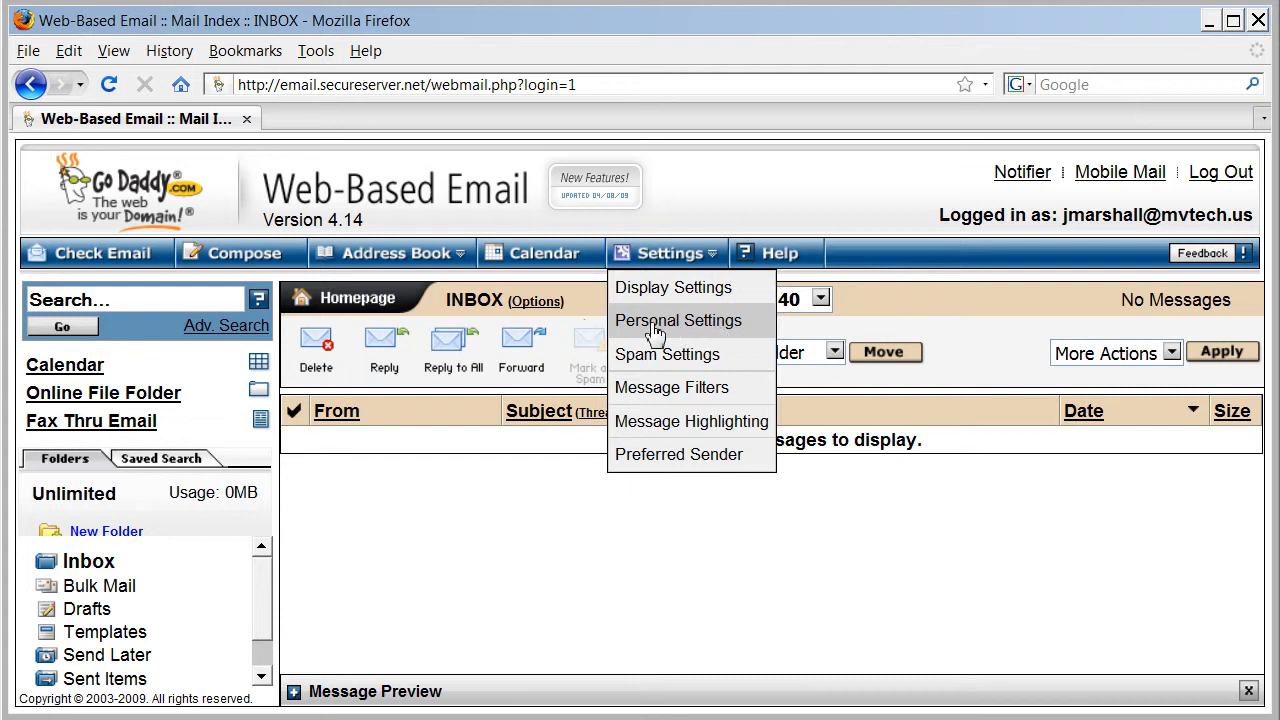
pyautogui.click(688, 322)
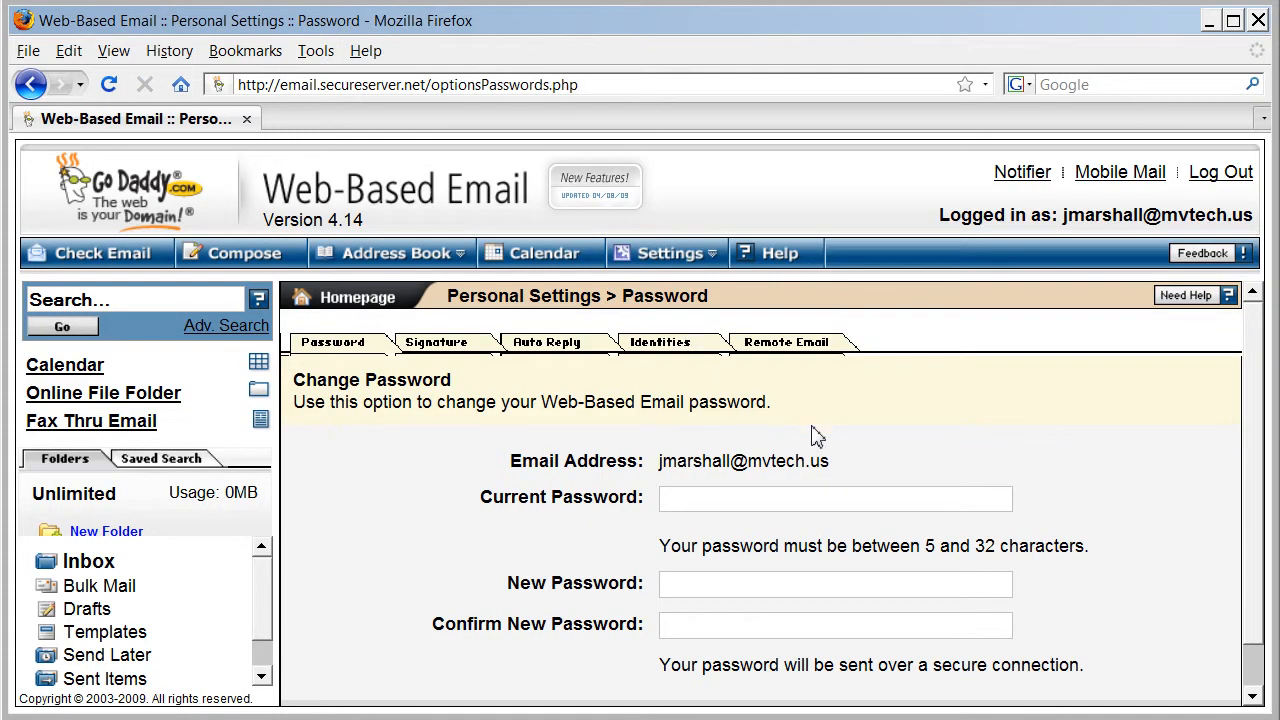
pyautogui.moveTo(1258, 405); pyautogui.dragTo(1257, 439)
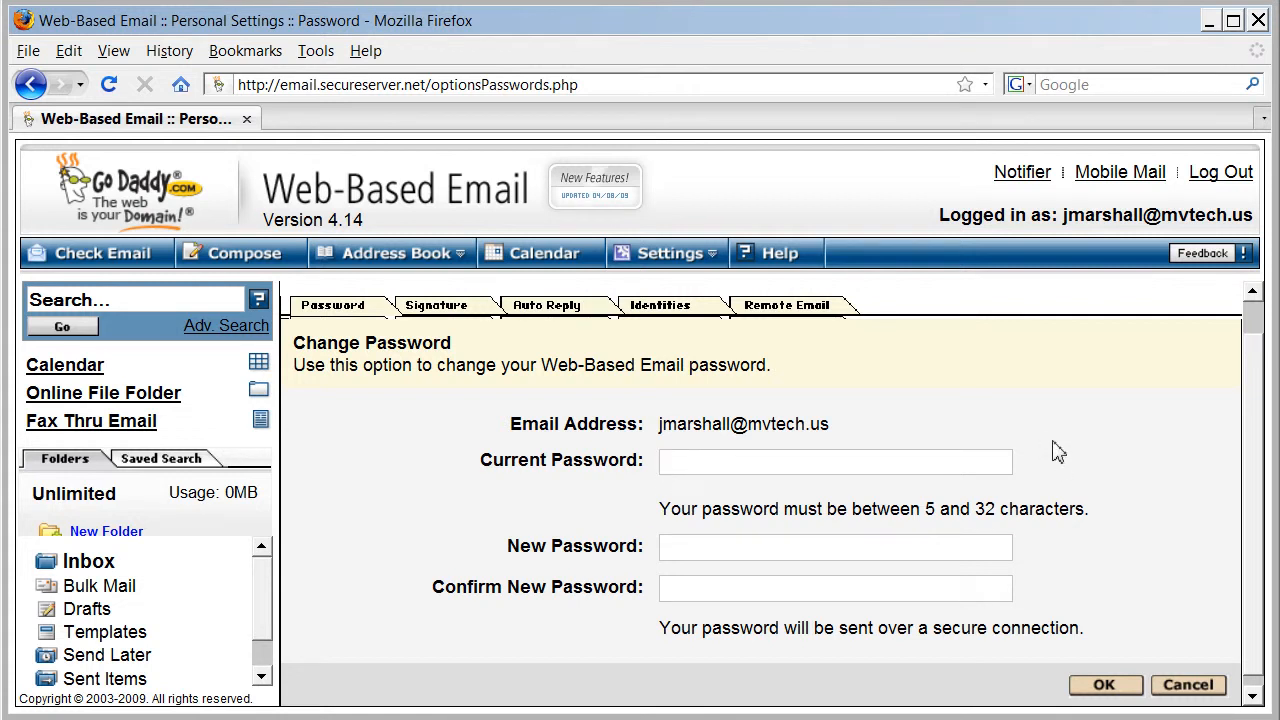
# Step: Enter the account's current password in the Change Password form, clearing the mistyped first entry
pyautogui.write('******')
pyautogui.press('BackSpace')
pyautogui.press('BackSpace')
pyautogui.press('BackSpace')
pyautogui.press('BackSpace')
pyautogui.press('BackSpace')
pyautogui.press('BackSpace')
pyautogui.write('**************')
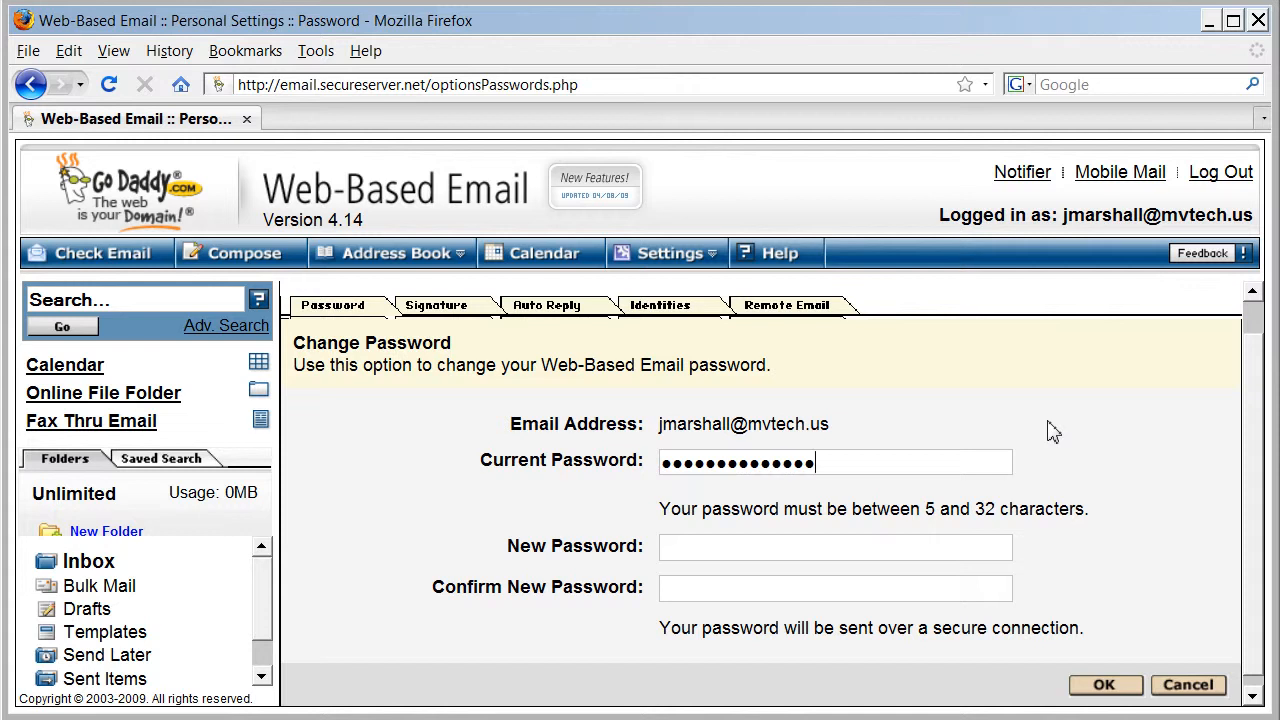
# Step: Enter the new password, repeat it in the Confirm New Password field and submit the password change
pyautogui.click(748, 546)
pyautogui.write('••••••')
pyautogui.press('Tab')
pyautogui.write('•••')
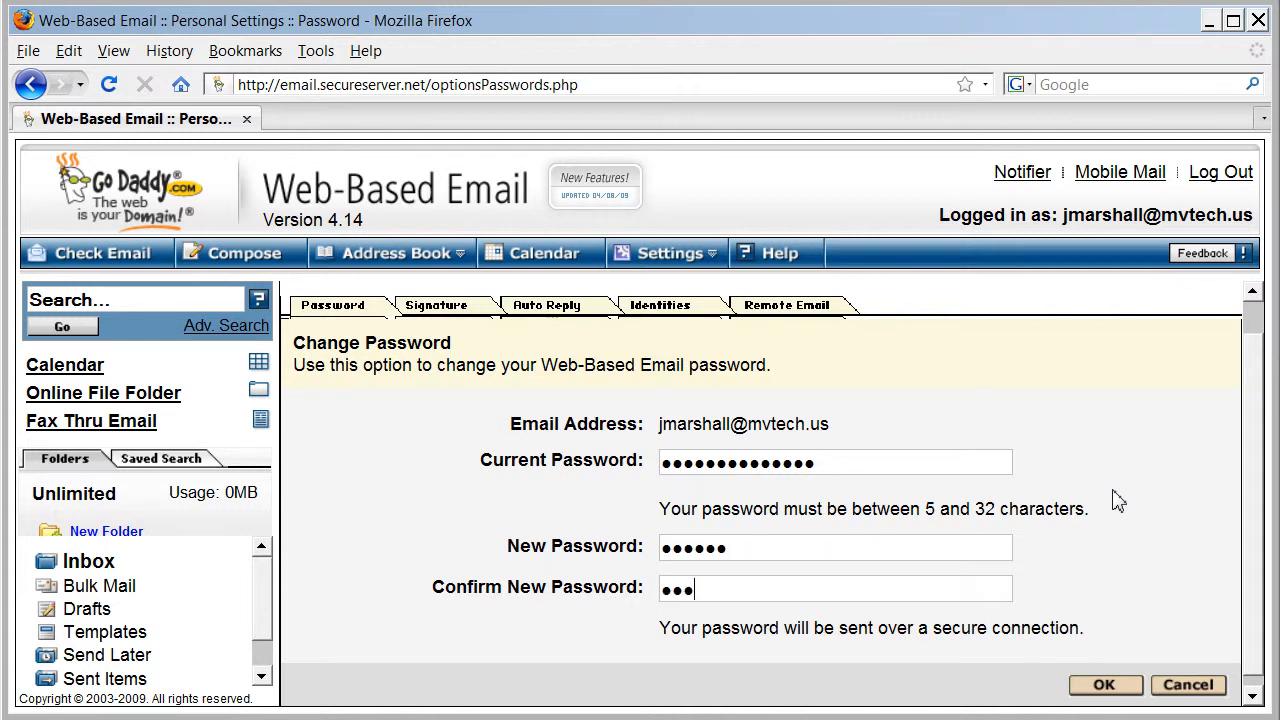
pyautogui.write('•••')
pyautogui.click(1098, 685)
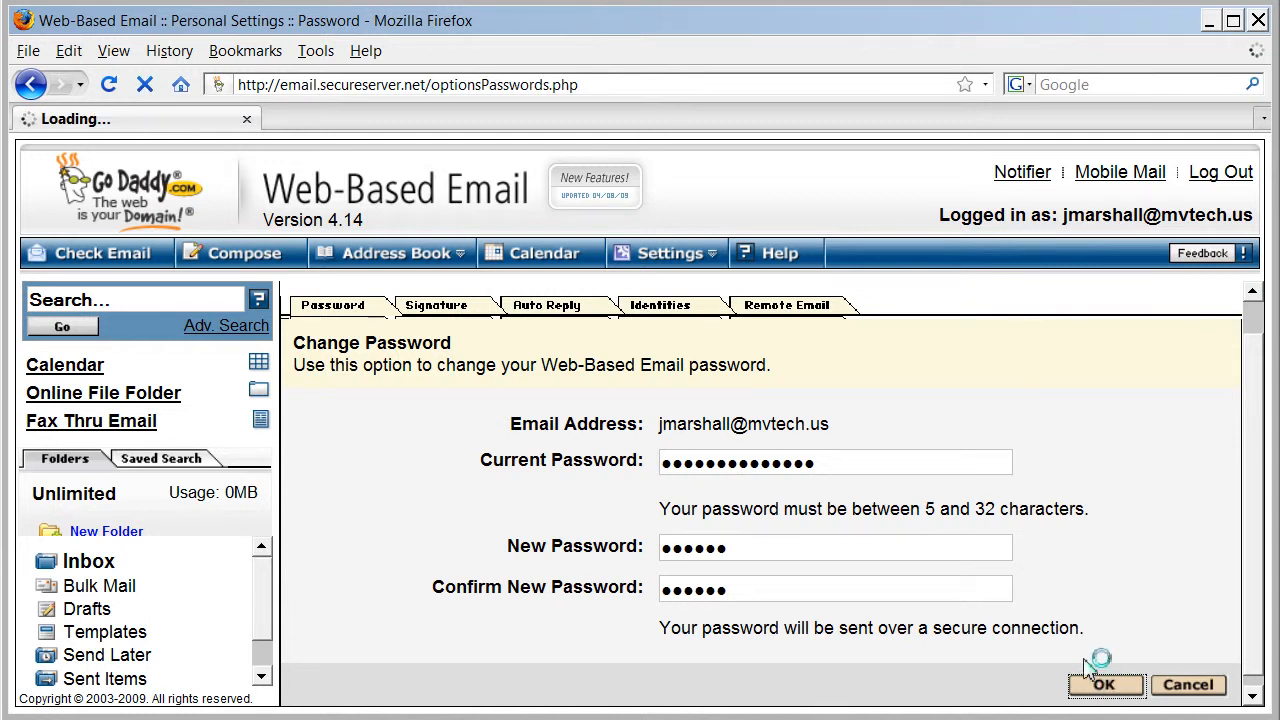